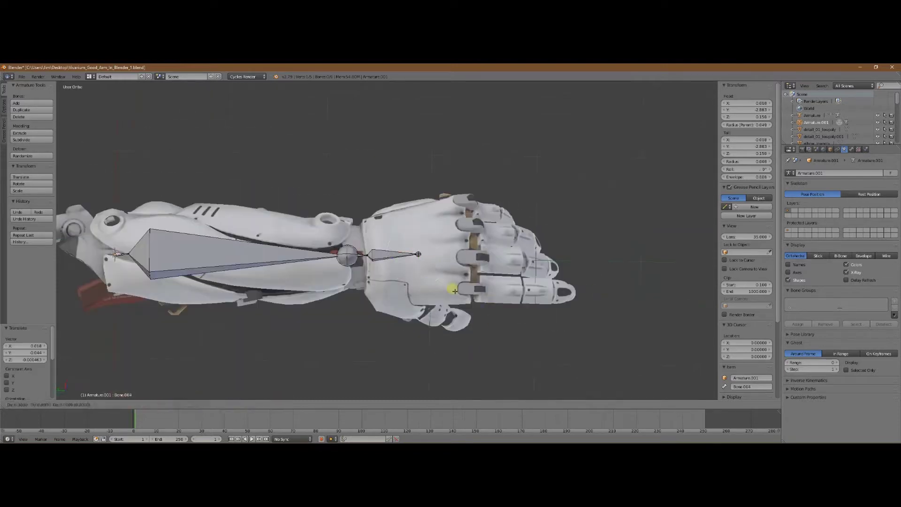
- Extrude bone chains from the palm bone through the knuckles and segments of each finger out to the fingertips
{"action": "key", "text": "shift+e"}
{"action": "middle_click_drag", "start_coordinate": [543, 323], "coordinate": [393, 323], "text": "shift"}
{"action": "key", "text": "e"}
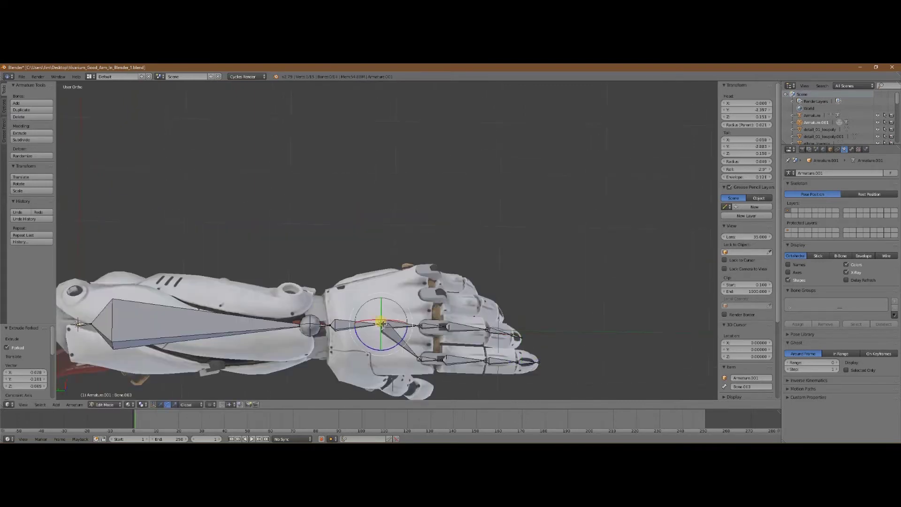
{"action": "key", "text": "Return"}
{"action": "middle_click_drag", "start_coordinate": [389, 211], "coordinate": [422, 291]}
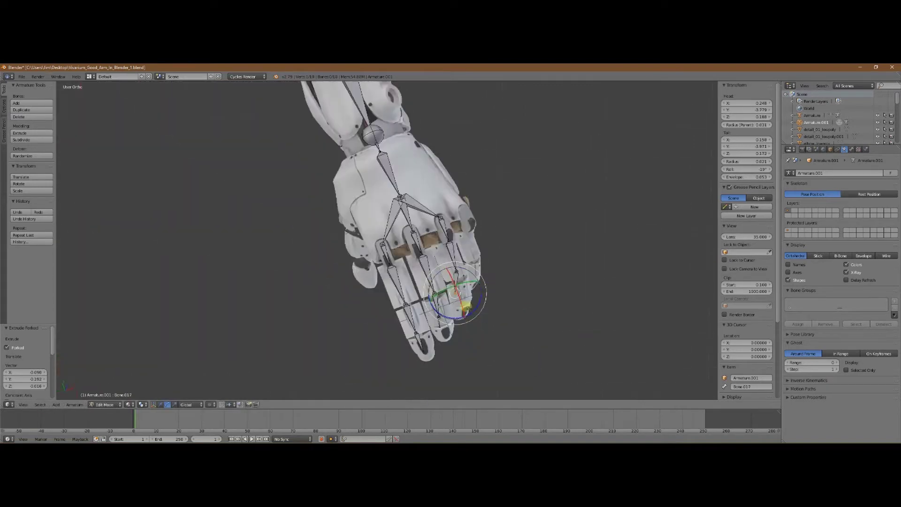
{"action": "key", "text": "shift+e"}
{"action": "middle_click_drag", "start_coordinate": [472, 326], "coordinate": [483, 361], "text": "shift"}
{"action": "left_click", "coordinate": [482, 244]}
{"action": "left_click", "coordinate": [493, 302]}
- Extrude a chain of bones from the palm joint along the thumb's segments
{"action": "middle_click_drag", "start_coordinate": [493, 302], "coordinate": [394, 190]}
{"action": "scroll", "coordinate": [457, 323], "scroll_direction": "up", "scroll_amount": 4}
{"action": "key", "text": "e"}
{"action": "left_click", "coordinate": [359, 250]}
{"action": "middle_click_drag", "start_coordinate": [362, 283], "coordinate": [368, 258]}
{"action": "key", "text": "e"}
{"action": "left_click", "coordinate": [385, 267]}
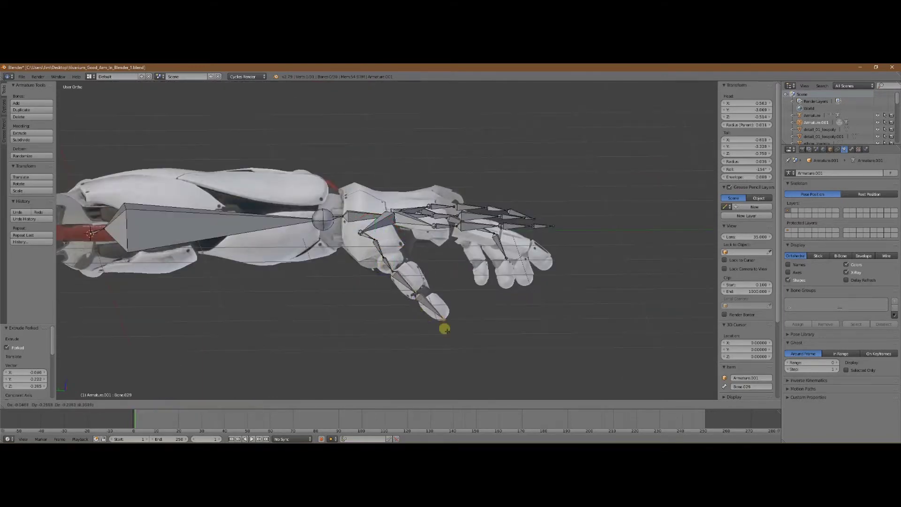
- Undo the last thumb extrusion and extrude the thumb's tip bone again
{"action": "middle_click_drag", "start_coordinate": [442, 327], "coordinate": [415, 266], "text": "shift"}
{"action": "key", "text": "ctrl+z"}
{"action": "key", "text": "shift+e"}
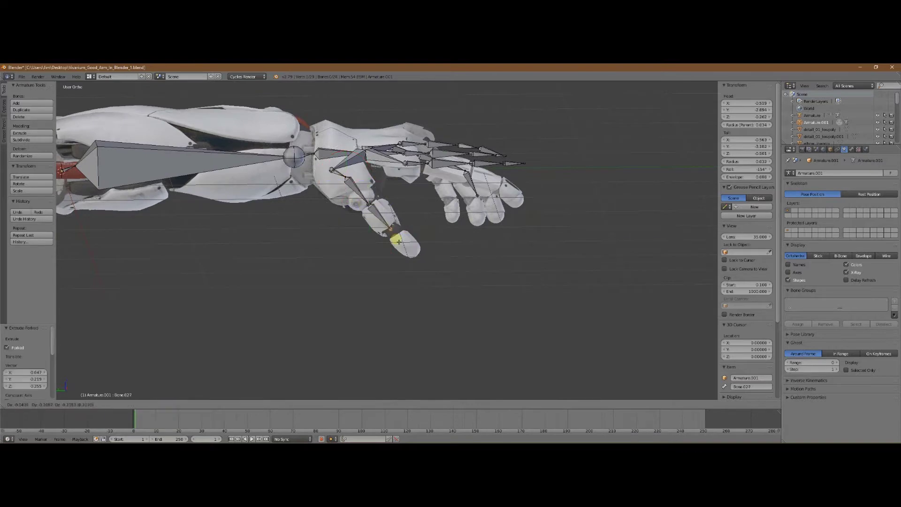
{"action": "left_click", "coordinate": [399, 244]}
- Move the little finger's outer bone joints down onto the bent segments of the finger mesh
{"action": "middle_click_drag", "start_coordinate": [399, 244], "coordinate": [291, 243]}
{"action": "right_click", "coordinate": [282, 272]}
{"action": "key", "text": "g"}
{"action": "left_click", "coordinate": [271, 342]}
{"action": "mouse_move", "coordinate": [271, 342]}
{"action": "middle_mouse_down"}
{"action": "mouse_move", "coordinate": [255, 371]}
{"action": "mouse_move", "coordinate": [263, 328]}
{"action": "middle_mouse_up"}
{"action": "key", "text": "g"}
{"action": "left_click", "coordinate": [242, 372]}
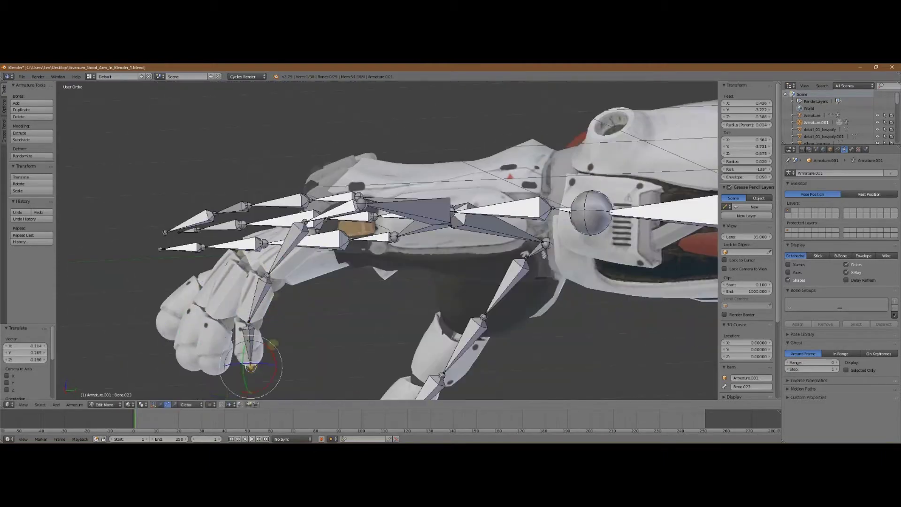
- Refine the little finger's joint positions so its bones run along the centre of the finger mesh
{"action": "scroll", "coordinate": [357, 243], "scroll_direction": "up", "scroll_amount": 3}
{"action": "middle_click_drag", "start_coordinate": [356, 244], "coordinate": [253, 295]}
{"action": "right_click", "coordinate": [275, 209]}
{"action": "key", "text": "g"}
{"action": "left_click", "coordinate": [276, 211]}
{"action": "right_click", "coordinate": [268, 201]}
{"action": "middle_click_drag", "start_coordinate": [267, 201], "coordinate": [291, 188]}
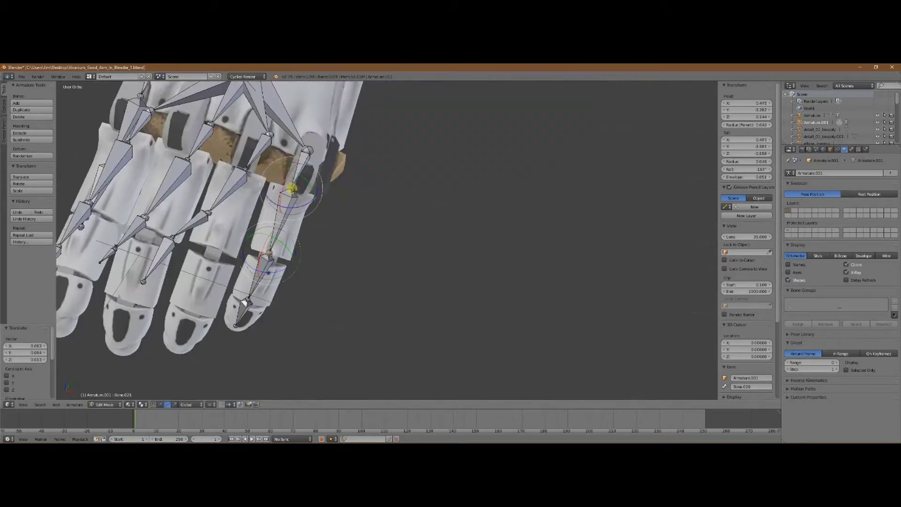
{"action": "key", "text": "g"}
{"action": "left_click", "coordinate": [245, 303]}
- Move the ring finger's bone joints onto the knuckle, segment hinges and fingertip of its mesh
{"action": "middle_click_drag", "start_coordinate": [244, 302], "coordinate": [212, 355]}
{"action": "right_click", "coordinate": [262, 213]}
{"action": "key", "text": "g"}
{"action": "left_click", "coordinate": [261, 214]}
{"action": "right_click", "coordinate": [225, 272]}
{"action": "key", "text": "g"}
{"action": "left_click", "coordinate": [220, 291]}
{"action": "right_click", "coordinate": [202, 304]}
{"action": "key", "text": "g"}
{"action": "left_click", "coordinate": [200, 307]}
{"action": "right_click", "coordinate": [260, 135]}
{"action": "key", "text": "g"}
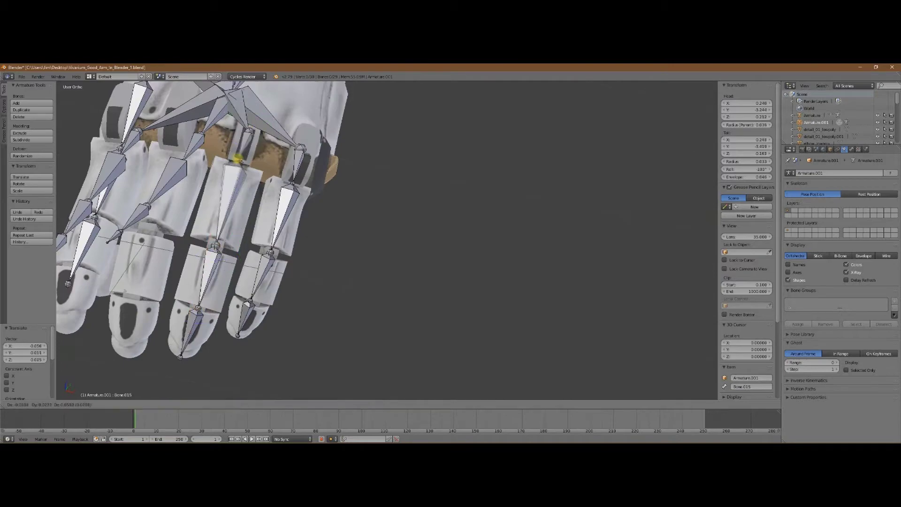
{"action": "left_click", "coordinate": [240, 164]}
- Move the middle finger's bone joints onto the hinges of its mesh
{"action": "middle_click_drag", "start_coordinate": [240, 164], "coordinate": [520, 267]}
{"action": "right_click", "coordinate": [495, 178]}
{"action": "right_click", "coordinate": [359, 160]}
{"action": "key", "text": "g"}
{"action": "left_click", "coordinate": [422, 197]}
{"action": "right_click", "coordinate": [516, 224]}
{"action": "left_click", "coordinate": [489, 280]}
{"action": "right_click", "coordinate": [482, 331]}
{"action": "middle_click_drag", "start_coordinate": [482, 332], "coordinate": [413, 356]}
{"action": "key", "text": "g"}
{"action": "key", "text": "z"}
{"action": "left_click", "coordinate": [499, 275]}
{"action": "middle_click_drag", "start_coordinate": [499, 275], "coordinate": [471, 205]}
- Move the remaining index finger bone joints to match its mesh segments
{"action": "left_click", "coordinate": [437, 277]}
{"action": "middle_click_drag", "start_coordinate": [438, 277], "coordinate": [430, 237]}
{"action": "left_click", "coordinate": [430, 237]}
{"action": "middle_click_drag", "start_coordinate": [429, 200], "coordinate": [375, 201]}
{"action": "left_click", "coordinate": [542, 214]}
{"action": "left_click", "coordinate": [444, 230]}
{"action": "key", "text": "g"}
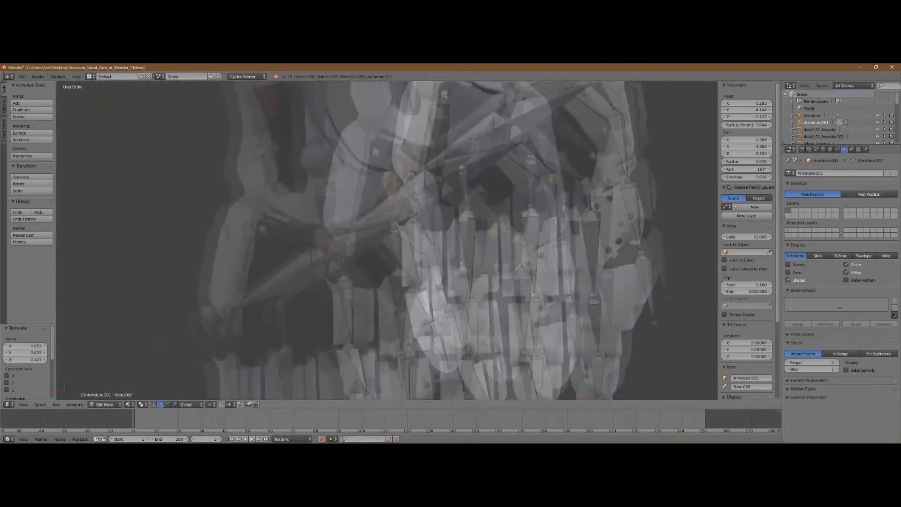
{"action": "left_click", "coordinate": [547, 271]}
- In the left orthographic view, display the bone properties and open the roll of the bone leading to the thumb for editing
{"action": "scroll", "coordinate": [568, 306], "scroll_direction": "up", "scroll_amount": 5}
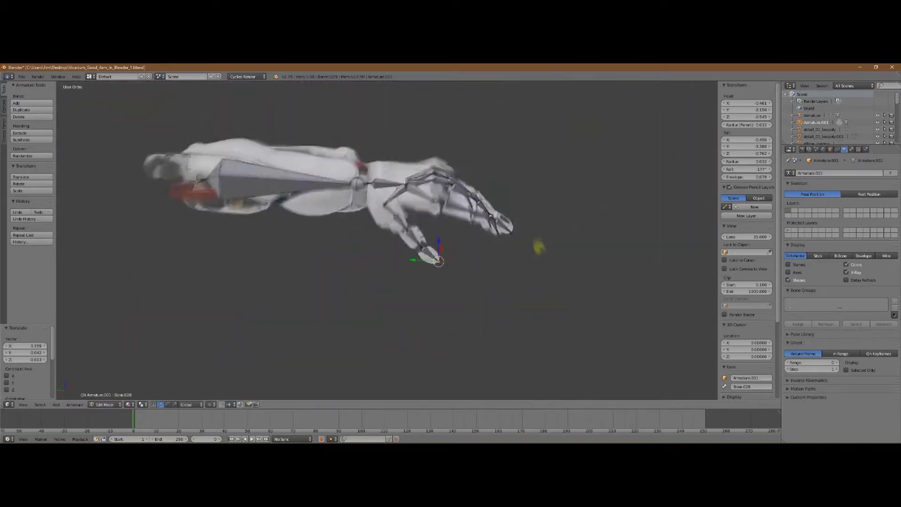
{"action": "key", "text": "ctrl+KP_3"}
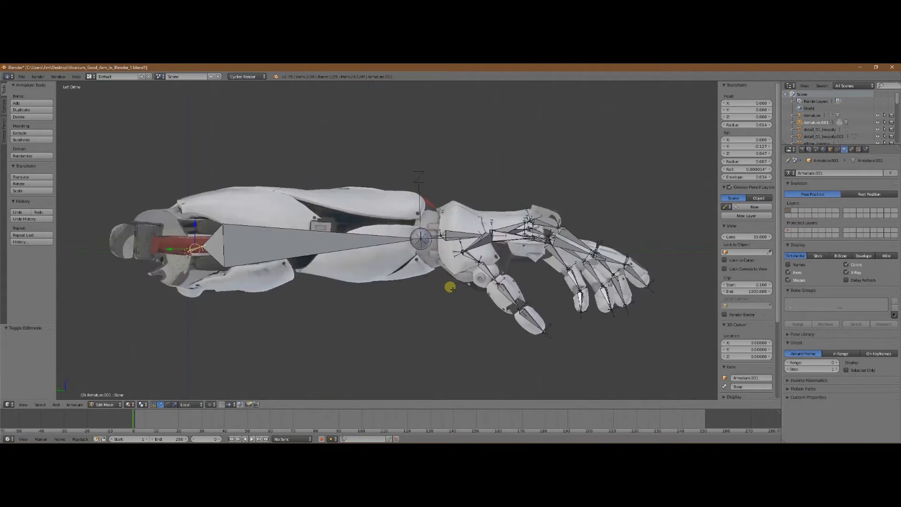
{"action": "scroll", "coordinate": [323, 281], "scroll_direction": "up", "scroll_amount": 6}
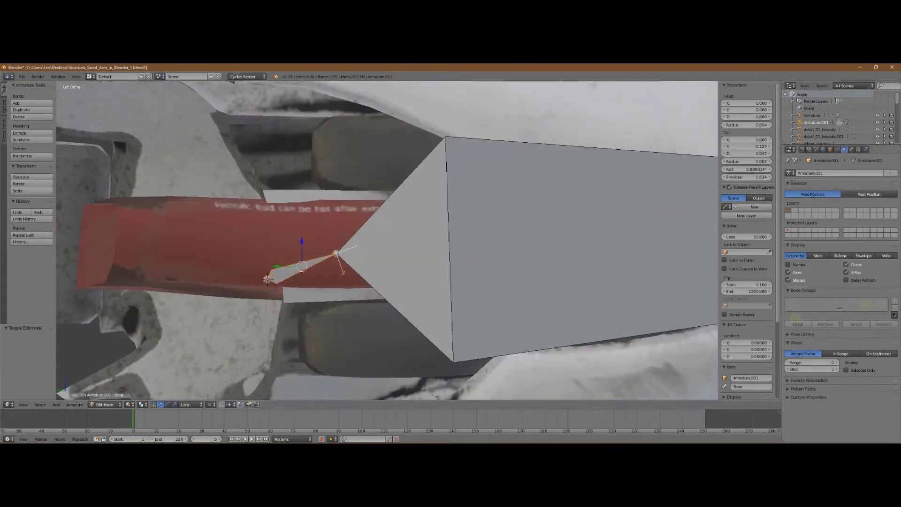
{"action": "left_click_drag", "start_coordinate": [777, 277], "coordinate": [784, 396]}
{"action": "left_click", "coordinate": [852, 149]}
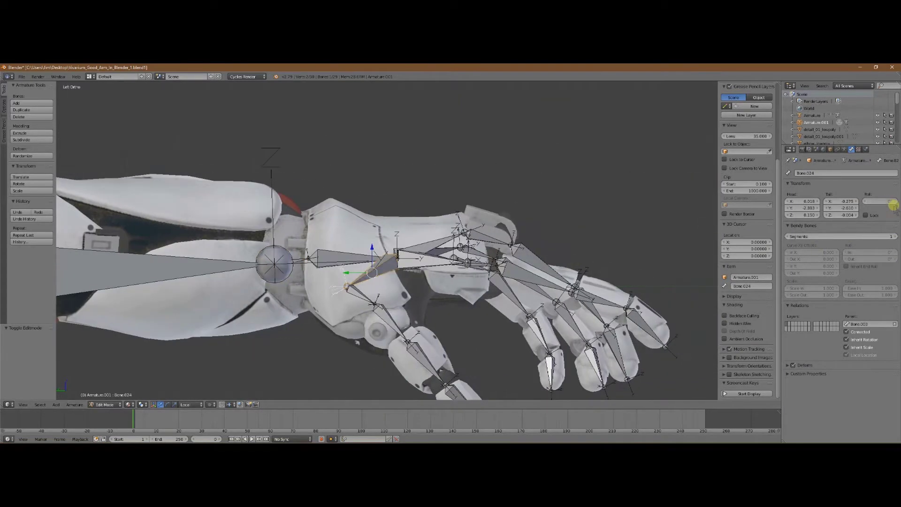
{"action": "left_click", "coordinate": [878, 201]}
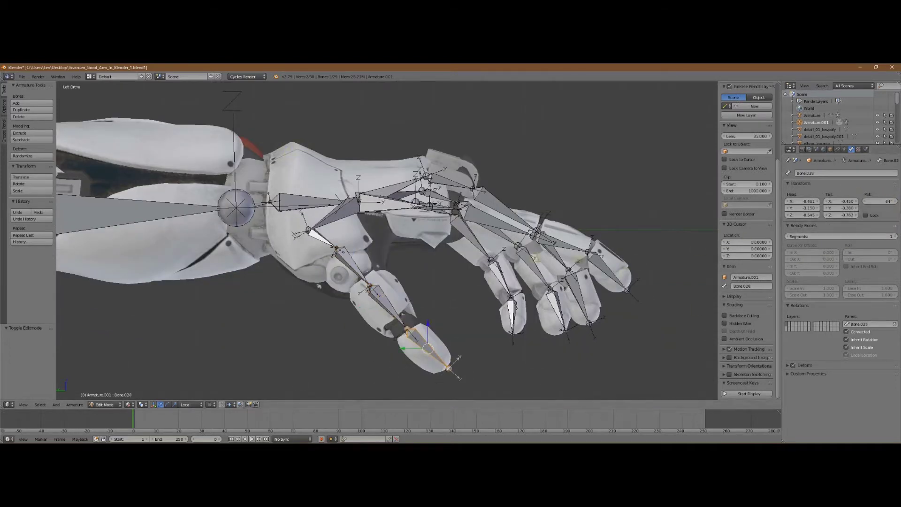
- Adjust the roll of the thumb's middle bones and nudge the joint at the thumb's base
{"action": "key", "text": "bracketleft"}
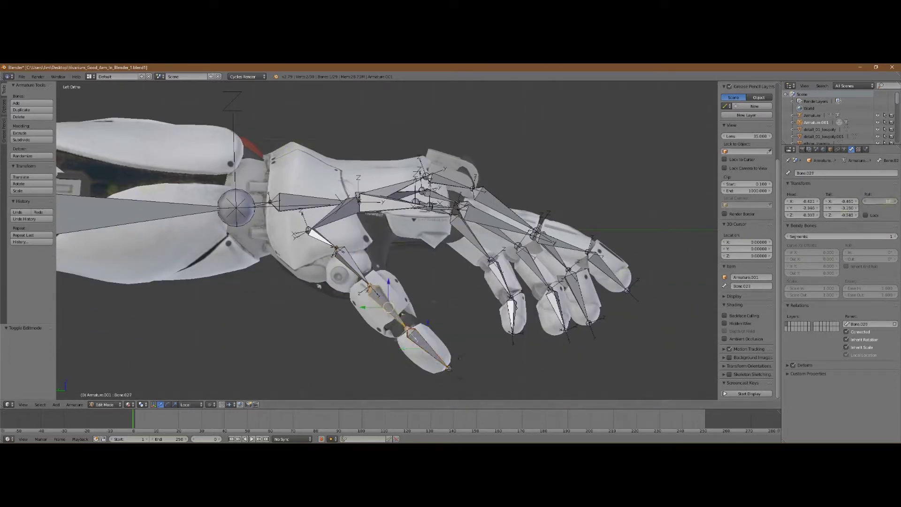
{"action": "key", "text": "ctrl+r"}
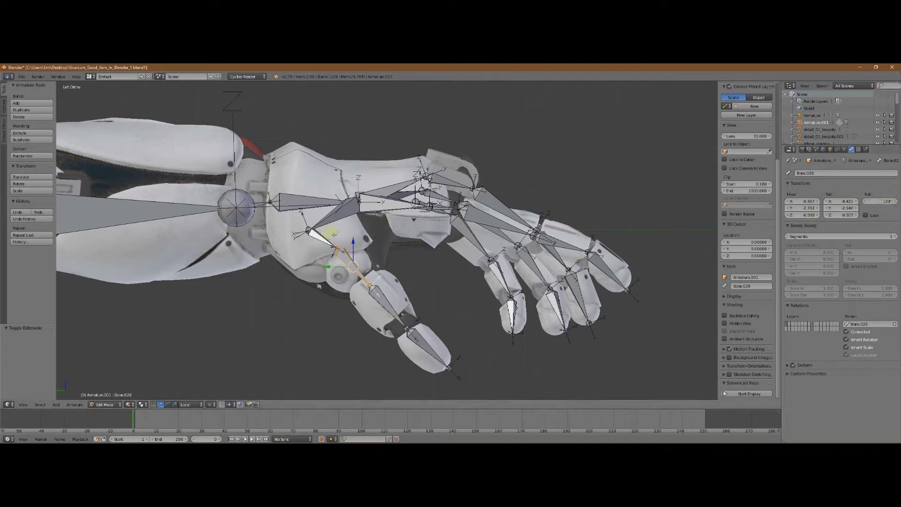
{"action": "right_click_drag", "start_coordinate": [319, 244], "coordinate": [338, 266]}
{"action": "middle_click_drag", "start_coordinate": [338, 266], "coordinate": [246, 267], "text": "shift"}
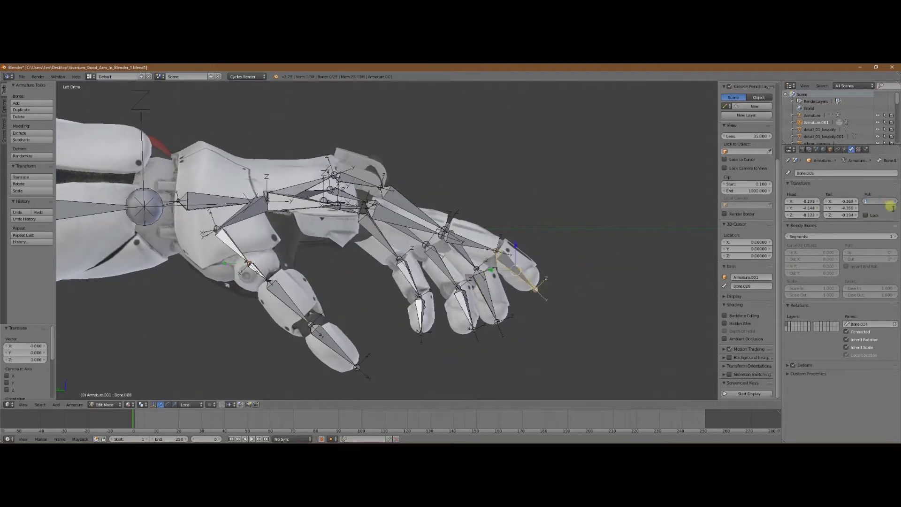
- Adjust the roll of the finger bones, from the index finger to the little finger, to align their local axes
{"action": "right_click", "coordinate": [483, 246]}
{"action": "right_click", "coordinate": [404, 221]}
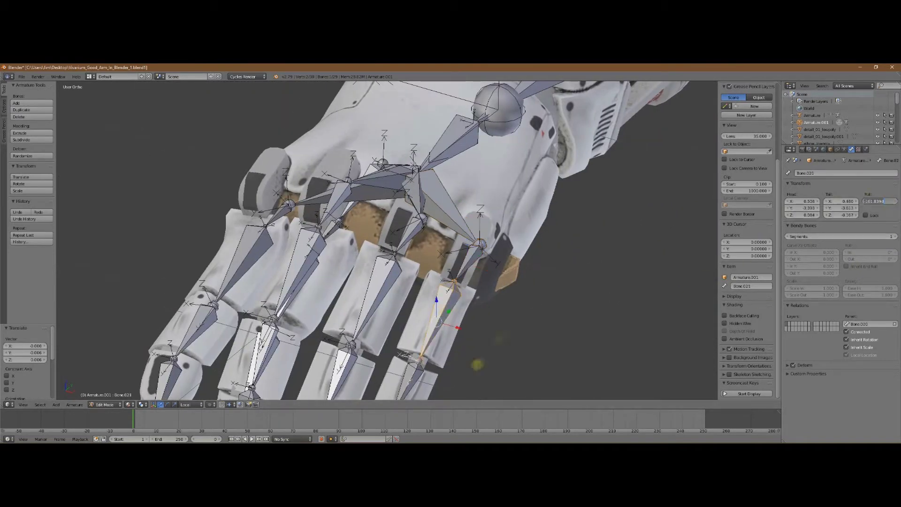
{"action": "left_click", "coordinate": [884, 202]}
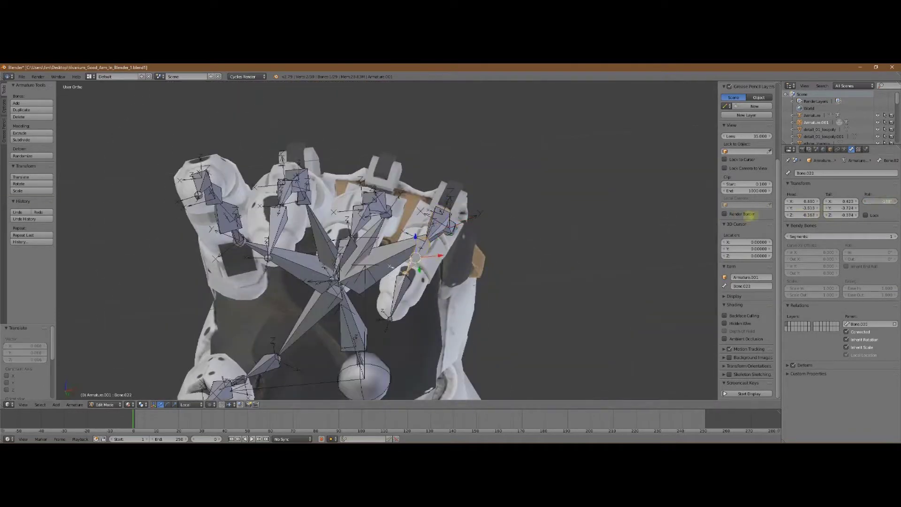
{"action": "left_click", "coordinate": [887, 202]}
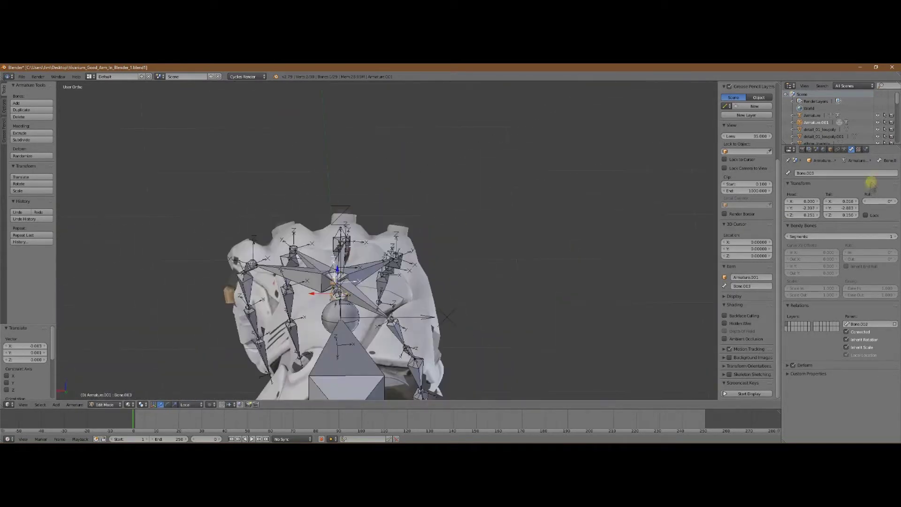
- Save the Blender file, overwriting the existing one
{"action": "key", "text": "ctrl+s"}
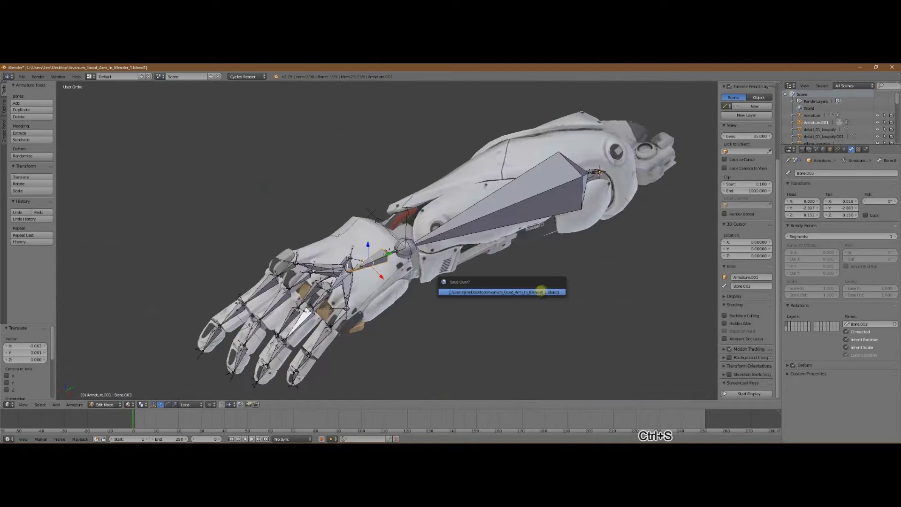
{"action": "left_click", "coordinate": [543, 292]}
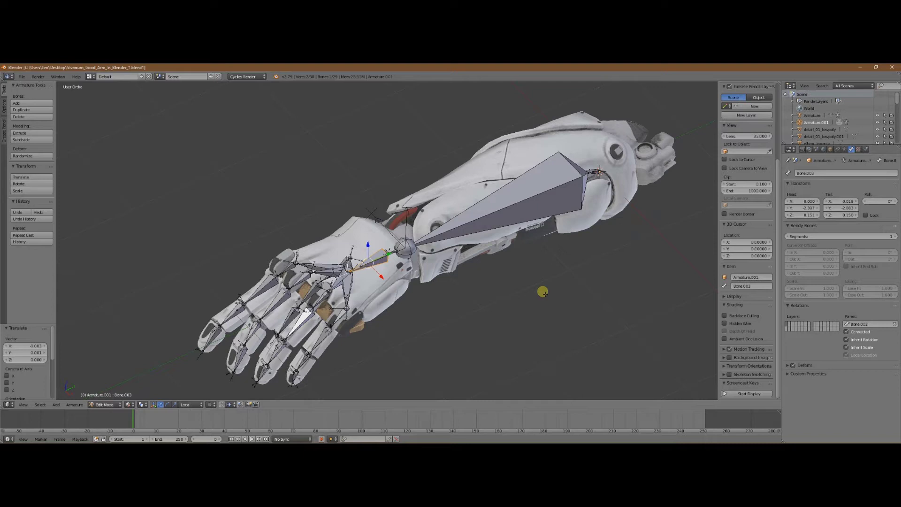
{"action": "key", "text": "ctrl+s"}
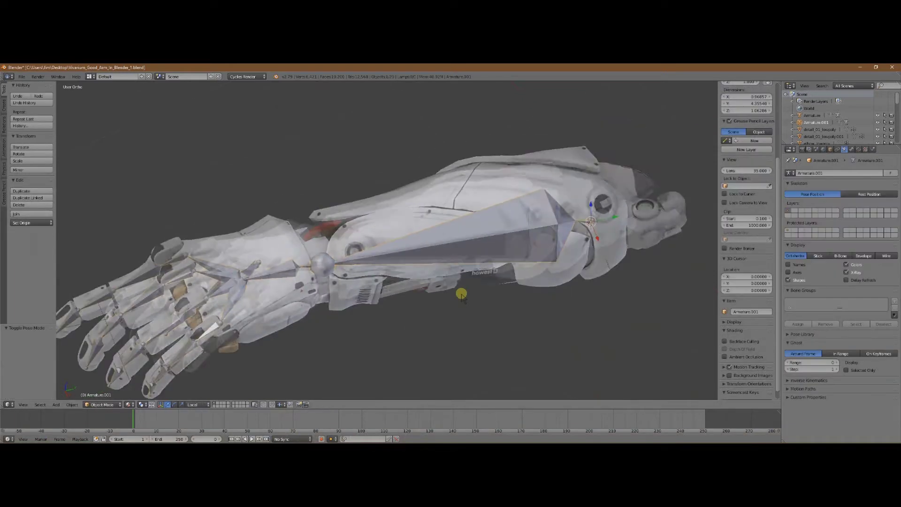
- Select the arm mesh together with the armature in Object Mode and parent the mesh to it
{"action": "middle_click_drag", "start_coordinate": [461, 291], "coordinate": [474, 320]}
{"action": "right_click", "coordinate": [466, 231], "text": "shift"}
{"action": "right_click", "coordinate": [467, 231], "text": "shift"}
{"action": "key", "text": "ctrl+p"}
{"action": "left_click", "coordinate": [464, 231]}
{"action": "right_click", "coordinate": [471, 237]}
{"action": "right_click", "coordinate": [470, 237]}
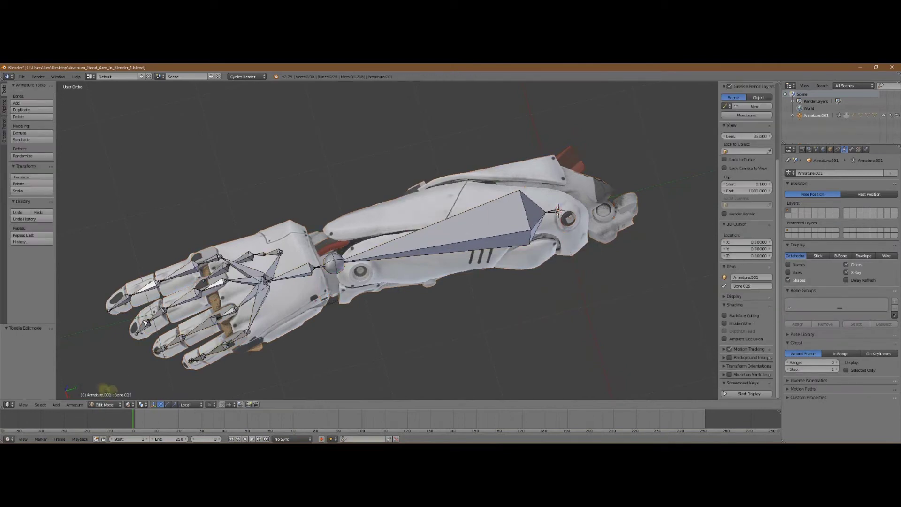
- Switch the armature to Pose Mode and test-rotate the hand and thumb bones
{"action": "key", "text": "ctrl+Tab"}
{"action": "key", "text": "r"}
{"action": "left_click", "coordinate": [355, 315]}
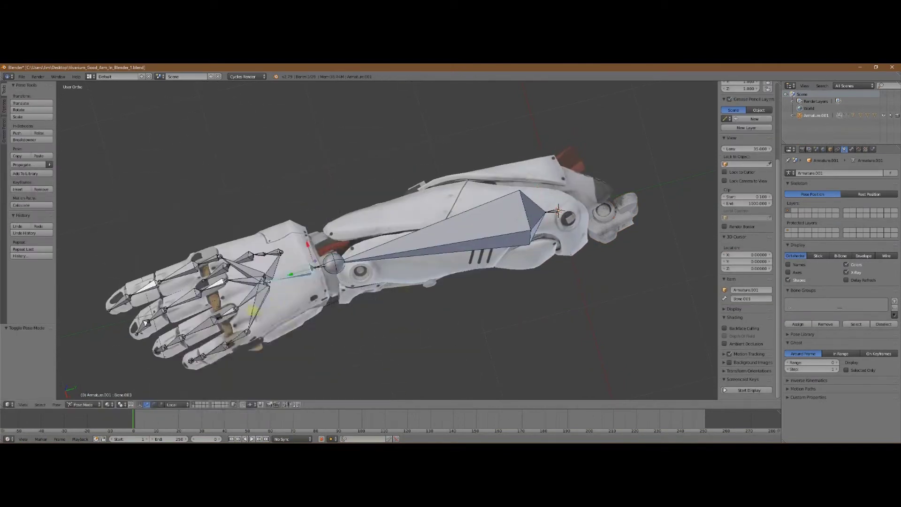
{"action": "right_click", "coordinate": [178, 274]}
{"action": "right_click", "coordinate": [291, 260]}
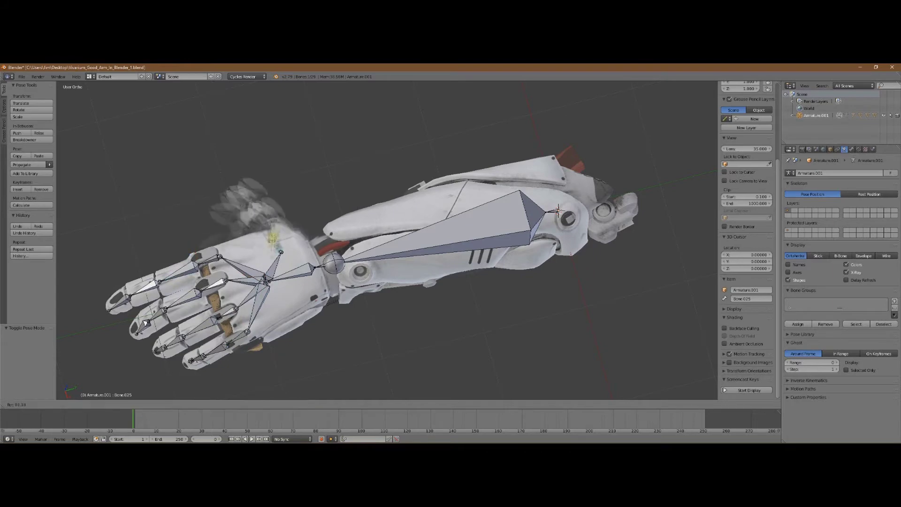
- Select all bones, insert a keyframe for the starting pose and advance the timeline
{"action": "middle_click_drag", "start_coordinate": [291, 260], "coordinate": [483, 226]}
{"action": "right_click", "coordinate": [483, 225]}
{"action": "key", "text": "a"}
{"action": "key", "text": "a"}
{"action": "key", "text": "i"}
{"action": "left_click", "coordinate": [486, 236]}
{"action": "key", "text": "Right"}
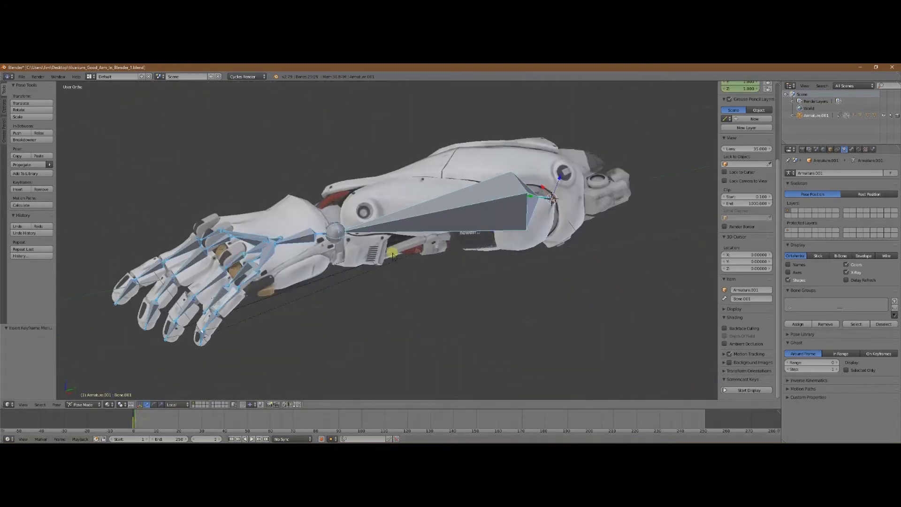
- Pose the little finger's base bones by rotating them in the right orthographic view
{"action": "right_click", "coordinate": [254, 277]}
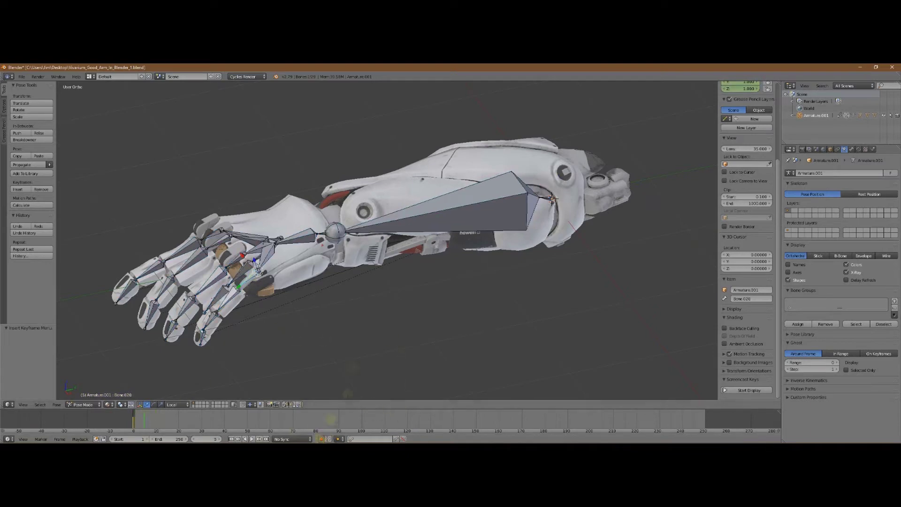
{"action": "middle_click_drag", "start_coordinate": [253, 277], "coordinate": [305, 268]}
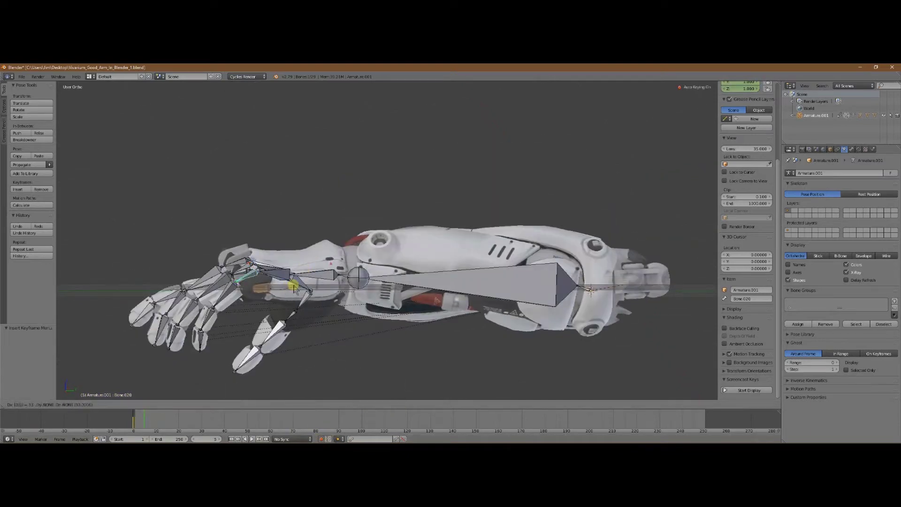
{"action": "right_click", "coordinate": [300, 291]}
{"action": "key", "text": "KP_3"}
{"action": "key", "text": "r"}
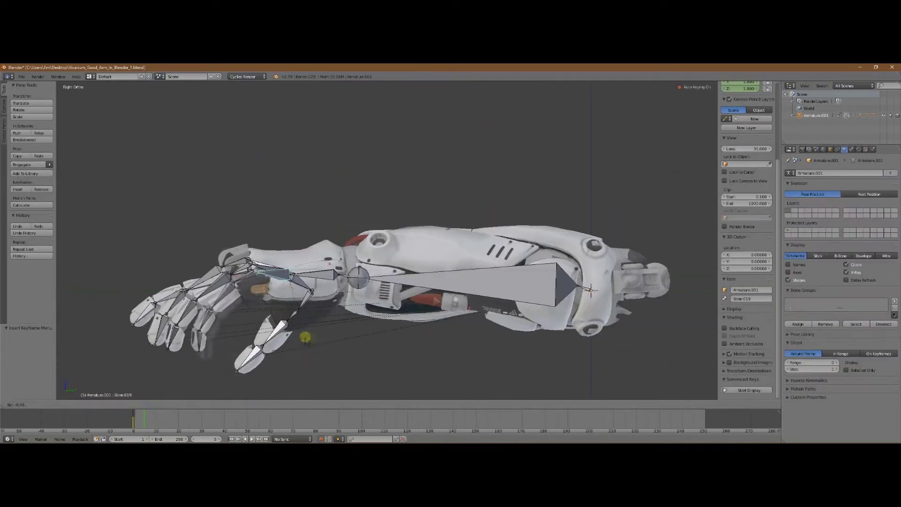
{"action": "right_click", "coordinate": [246, 280]}
{"action": "key", "text": "r"}
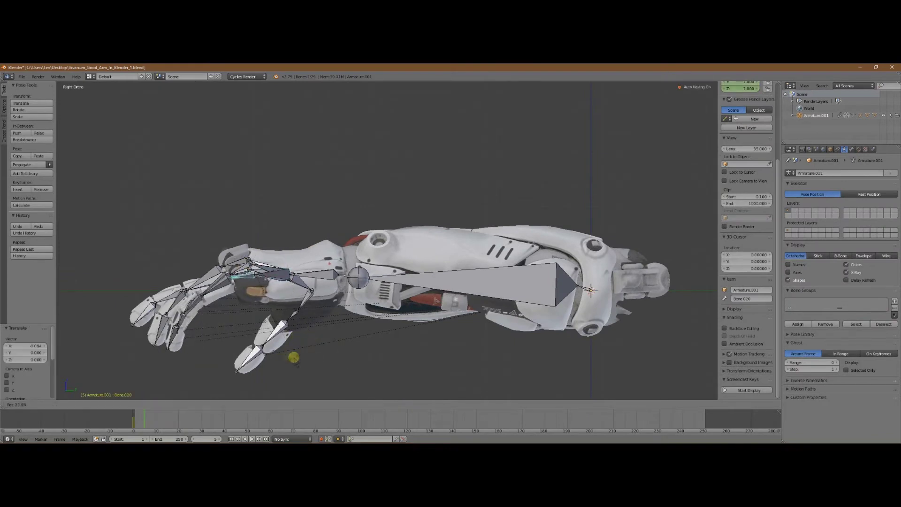
- Adjust the little finger's bone pose from the front of the hand
{"action": "middle_click_drag", "start_coordinate": [356, 235], "coordinate": [403, 178]}
{"action": "right_click", "coordinate": [411, 211]}
{"action": "right_click", "coordinate": [434, 196]}
{"action": "key", "text": "g"}
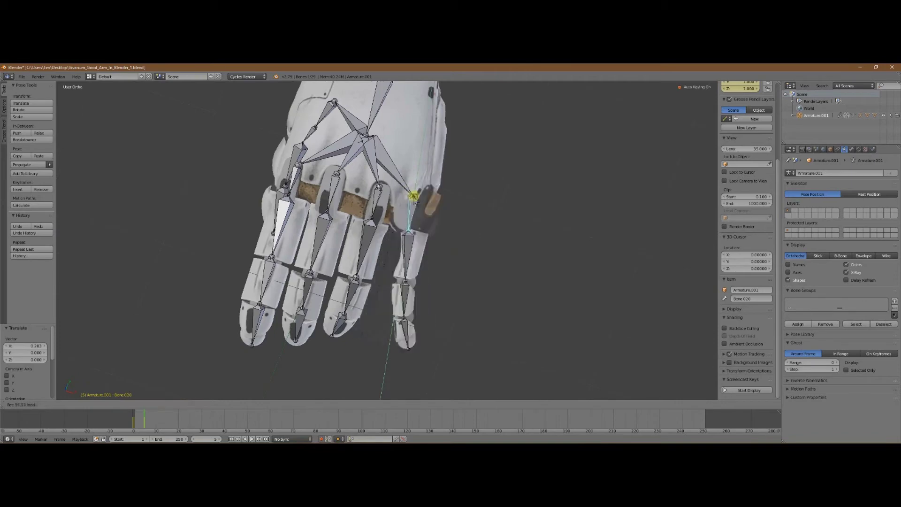
{"action": "left_click", "coordinate": [428, 314]}
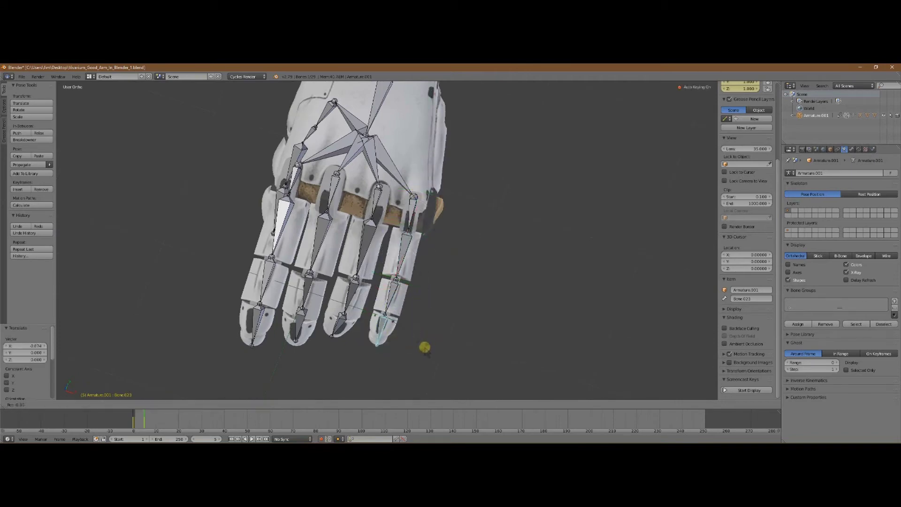
- Select the next bones at the little and ring fingers and rotate them into pose
{"action": "middle_click_drag", "start_coordinate": [446, 338], "coordinate": [396, 165]}
{"action": "right_click", "coordinate": [396, 165]}
{"action": "left_click_drag", "start_coordinate": [396, 165], "coordinate": [398, 169]}
{"action": "middle_click_drag", "start_coordinate": [398, 169], "coordinate": [392, 217]}
{"action": "right_click", "coordinate": [371, 158]}
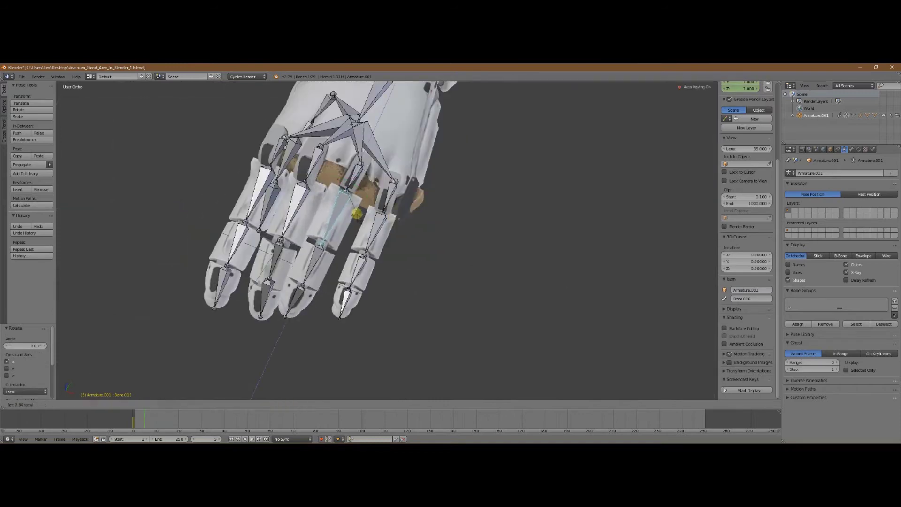
{"action": "key", "text": "r"}
{"action": "key", "text": "z"}
{"action": "left_click", "coordinate": [413, 267]}
- Rotate the ring finger's bones about their local Y and X axes to pose the finger
{"action": "middle_click_drag", "start_coordinate": [412, 266], "coordinate": [405, 167]}
{"action": "key", "text": "r"}
{"action": "key", "text": "y"}
{"action": "key", "text": "y"}
{"action": "left_click", "coordinate": [374, 163]}
{"action": "right_click", "coordinate": [404, 166]}
{"action": "key", "text": "r"}
{"action": "key", "text": "x"}
{"action": "key", "text": "x"}
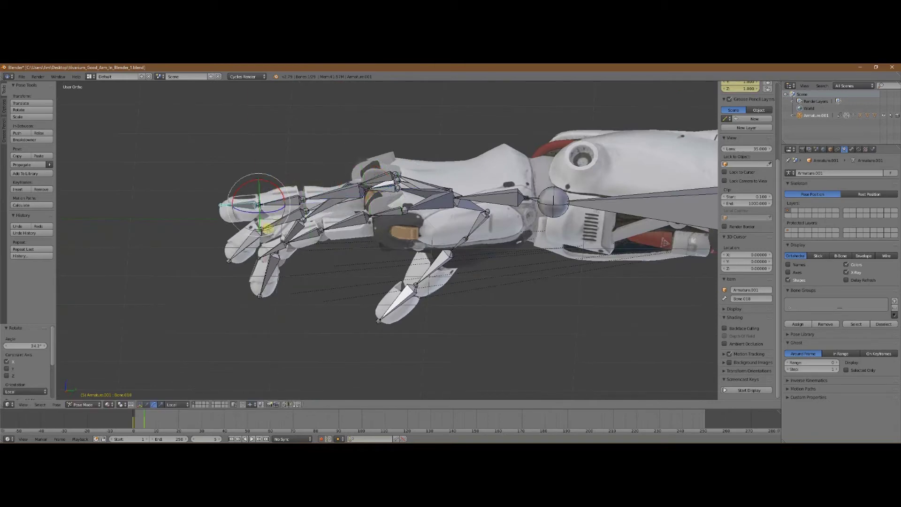
- Rotate the next finger bone about its local Y axis to adjust the finger's pose
{"action": "middle_click_drag", "start_coordinate": [385, 235], "coordinate": [357, 201]}
{"action": "right_click", "coordinate": [298, 262]}
{"action": "key", "text": "r"}
{"action": "key", "text": "y"}
{"action": "key", "text": "y"}
{"action": "left_click", "coordinate": [298, 263]}
- Rotate the adjacent finger bone about its local X and Z axes to align the segment
{"action": "middle_click_drag", "start_coordinate": [298, 262], "coordinate": [343, 273]}
{"action": "right_click", "coordinate": [342, 273]}
{"action": "key", "text": "r"}
{"action": "key", "text": "x"}
{"action": "key", "text": "x"}
{"action": "middle_click_drag", "start_coordinate": [246, 287], "coordinate": [398, 239]}
{"action": "key", "text": "r"}
{"action": "key", "text": "z"}
{"action": "key", "text": "z"}
{"action": "left_click", "coordinate": [254, 270]}
- Bend two more finger bones by rotating each about its local X axis
{"action": "right_click", "coordinate": [368, 276]}
{"action": "key", "text": "r"}
{"action": "key", "text": "x"}
{"action": "key", "text": "x"}
{"action": "left_click", "coordinate": [367, 276]}
{"action": "left_click", "coordinate": [304, 140]}
{"action": "right_click", "coordinate": [403, 182]}
{"action": "right_click", "coordinate": [497, 155]}
{"action": "key", "text": "r"}
{"action": "key", "text": "x"}
{"action": "key", "text": "x"}
{"action": "left_click", "coordinate": [507, 160]}
- Rotate the following bone in the finger chain about its local X axis
{"action": "right_click", "coordinate": [432, 205]}
{"action": "key", "text": "r"}
{"action": "key", "text": "x"}
{"action": "key", "text": "x"}
{"action": "left_click", "coordinate": [433, 205]}
{"action": "left_click", "coordinate": [432, 205]}
- Rotate the finger's base bone slightly about its local Z axis
{"action": "right_click", "coordinate": [378, 256]}
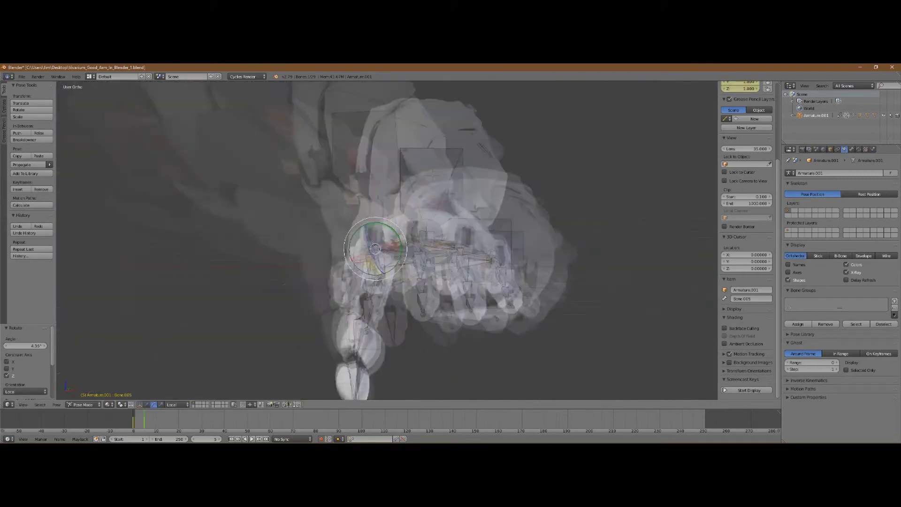
{"action": "key", "text": "r"}
{"action": "key", "text": "z"}
{"action": "key", "text": "z"}
{"action": "left_click", "coordinate": [398, 240]}
- Turn to the thumb and rotate one of its bones about the local X axis
{"action": "middle_click_drag", "start_coordinate": [541, 254], "coordinate": [516, 197]}
{"action": "right_click", "coordinate": [499, 266]}
{"action": "key", "text": "r"}
{"action": "key", "text": "x"}
{"action": "key", "text": "x"}
{"action": "left_click", "coordinate": [498, 266]}
- Pose the next thumb bone by rotating it about its local X and Y axes
{"action": "right_click", "coordinate": [506, 291]}
{"action": "key", "text": "r"}
{"action": "key", "text": "x"}
{"action": "key", "text": "x"}
{"action": "key", "text": "r"}
{"action": "key", "text": "r"}
{"action": "key", "text": "y"}
{"action": "key", "text": "y"}
{"action": "key", "text": "Return"}
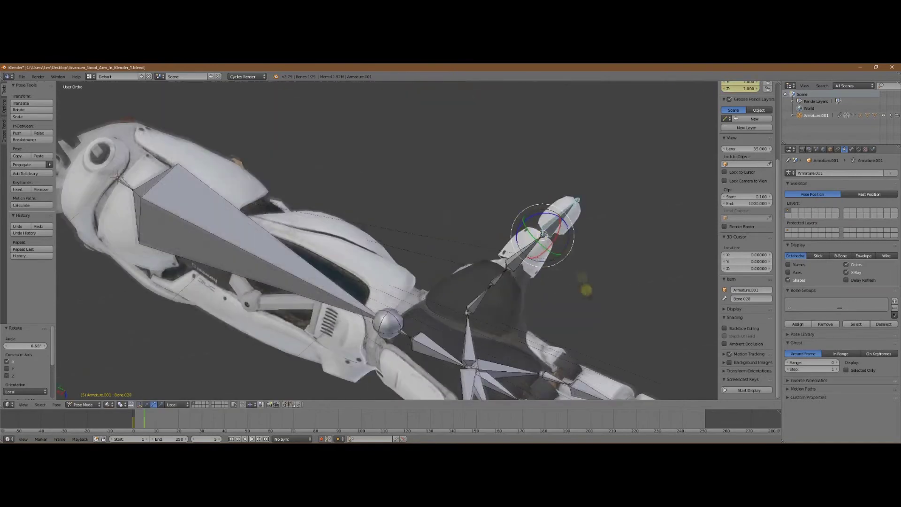
- Rotate the bone near the thumb's base about its local Y axis
{"action": "middle_click_drag", "start_coordinate": [567, 230], "coordinate": [539, 161]}
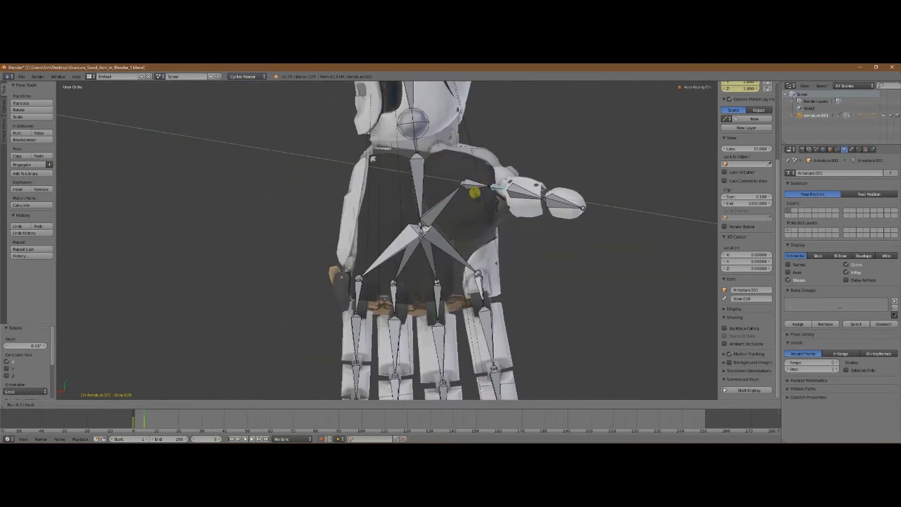
{"action": "key", "text": "y"}
{"action": "key", "text": "y"}
{"action": "key", "text": "Return"}
{"action": "scroll", "coordinate": [499, 201], "scroll_direction": "down", "scroll_amount": 3}
{"action": "middle_click_drag", "start_coordinate": [498, 201], "coordinate": [503, 229]}
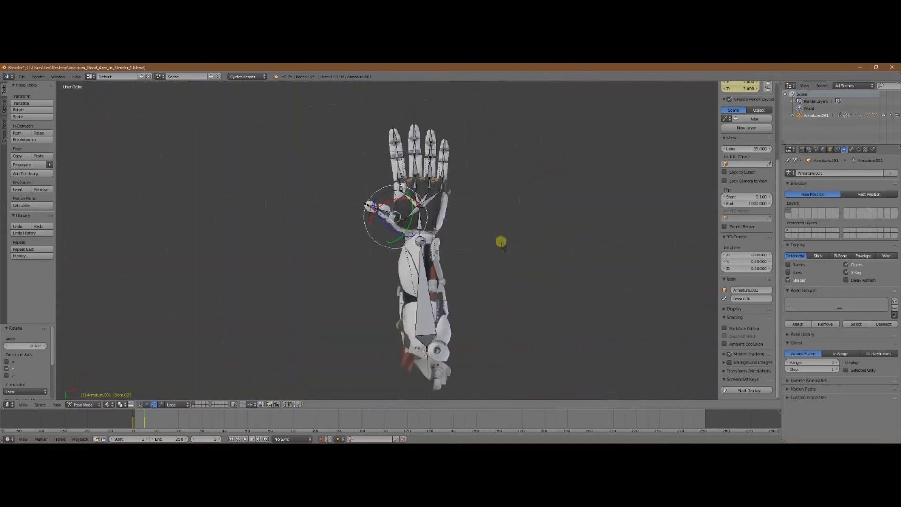
- Insert a keyframe for the hand pose at frame 10
{"action": "left_click", "coordinate": [156, 422]}
{"action": "key", "text": "i"}
{"action": "left_click", "coordinate": [403, 284]}
- At frame 20, curl the little finger toward the palm and adjust the pose of its bones
{"action": "left_click", "coordinate": [179, 422]}
{"action": "scroll", "coordinate": [422, 282], "scroll_direction": "up", "scroll_amount": 8}
{"action": "right_click", "coordinate": [447, 286]}
{"action": "key", "text": "r"}
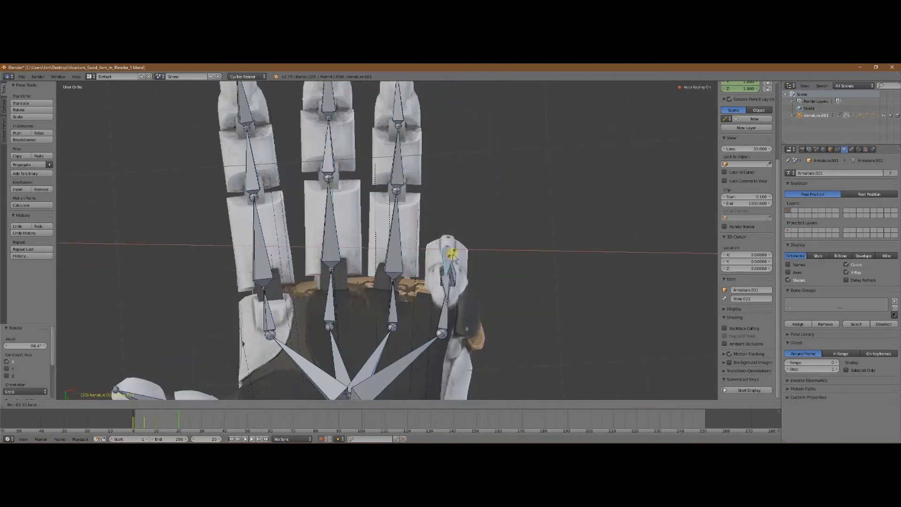
{"action": "middle_click_drag", "start_coordinate": [505, 299], "coordinate": [593, 91]}
{"action": "right_click", "coordinate": [563, 143]}
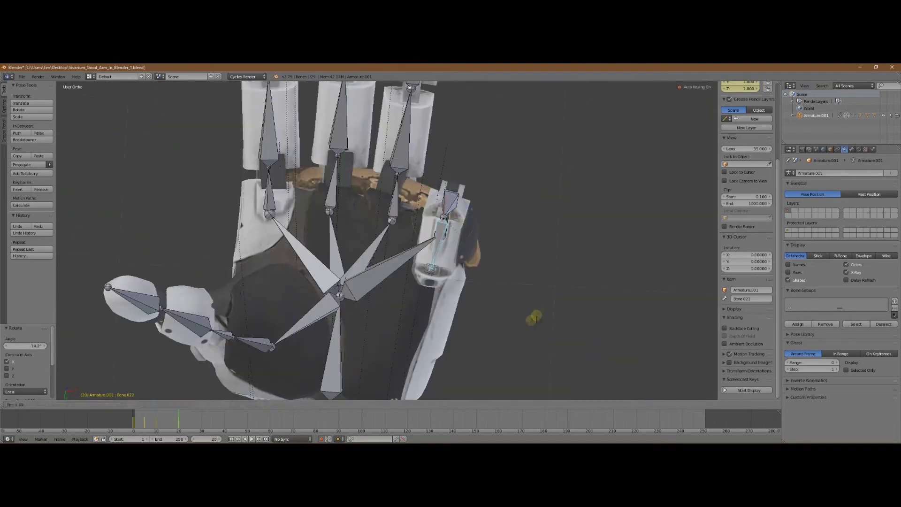
{"action": "key", "text": "g"}
{"action": "left_click", "coordinate": [538, 312]}
{"action": "scroll", "coordinate": [537, 311], "scroll_direction": "up", "scroll_amount": 2}
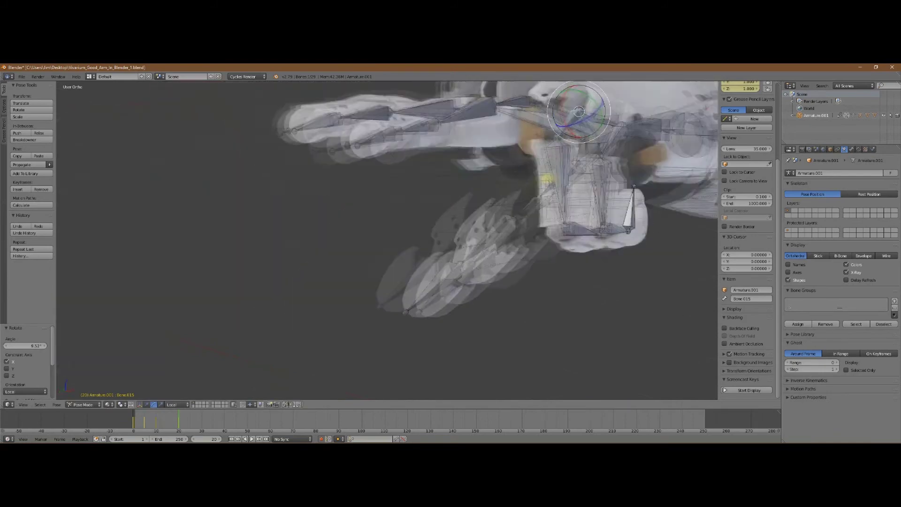
- Curl the middle finger toward the palm by rotating its bone about the local X axis
{"action": "right_click", "coordinate": [341, 331]}
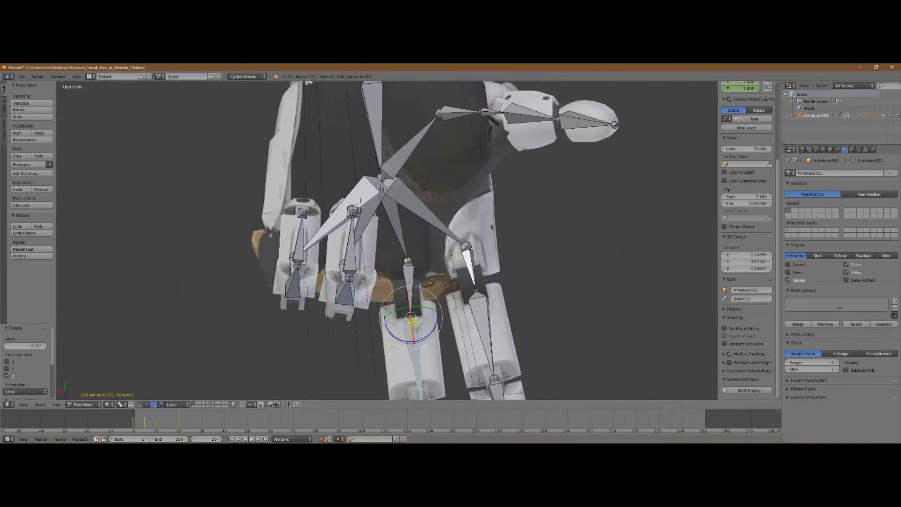
{"action": "key", "text": "r"}
{"action": "key", "text": "x"}
{"action": "key", "text": "x"}
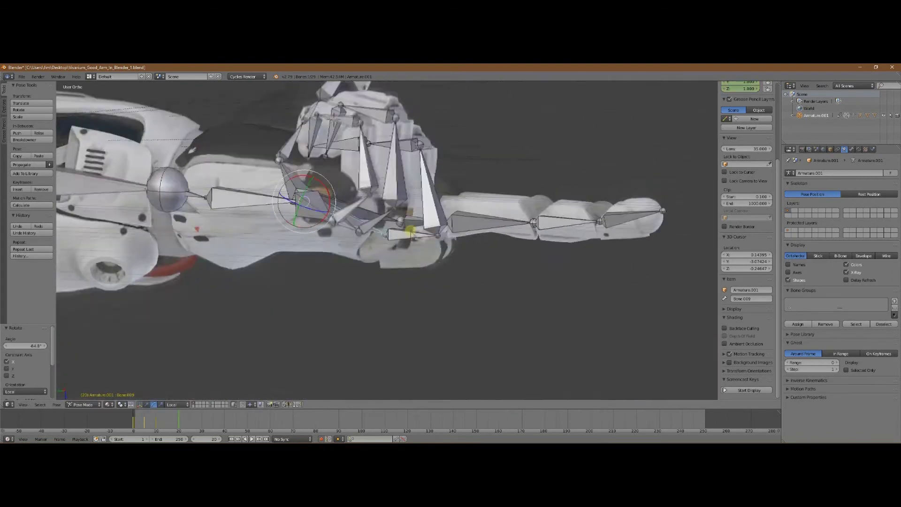
{"action": "left_click", "coordinate": [478, 364]}
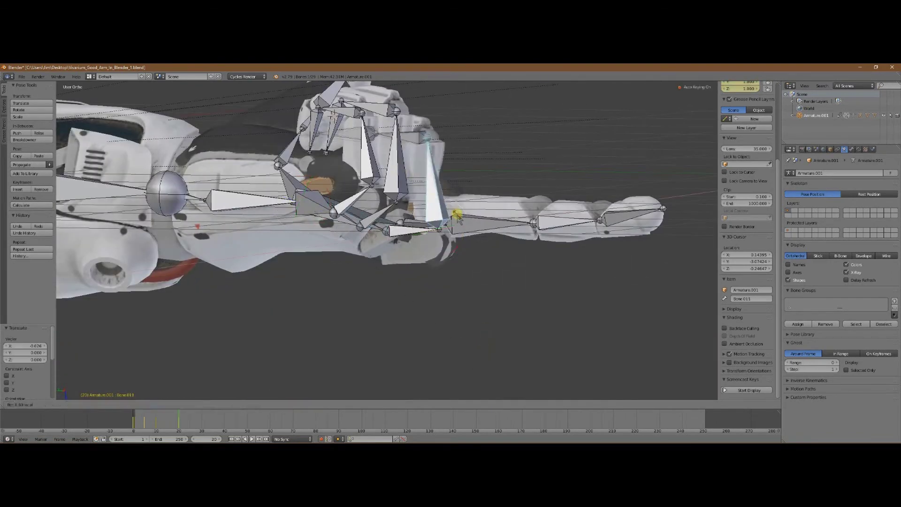